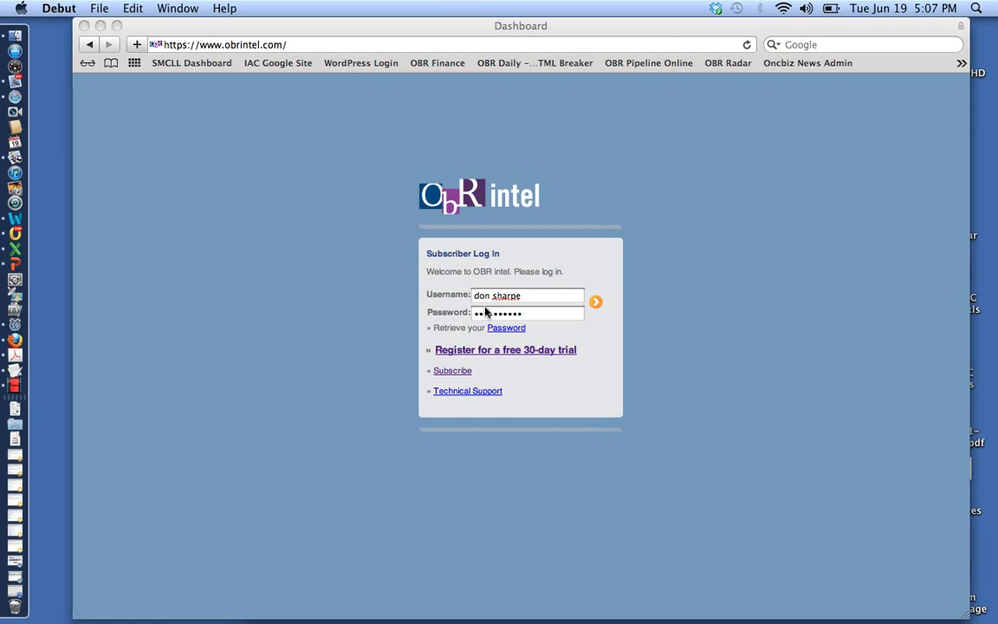
# Step: Log in to OBR intel with the prefilled subscriber credentials and open the account's preferences
pyautogui.click(593, 187)
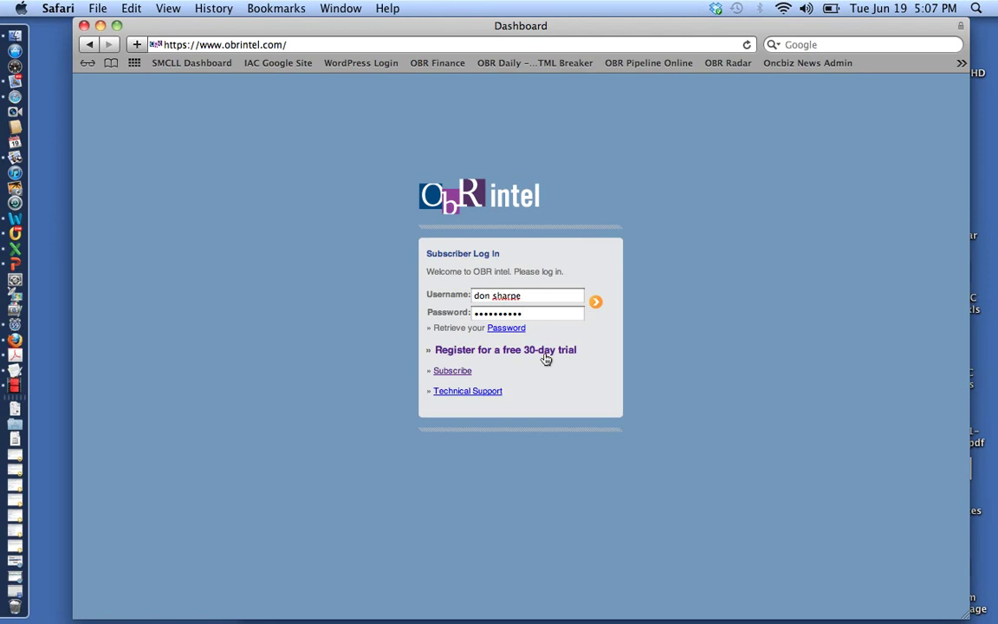
pyautogui.click(595, 302)
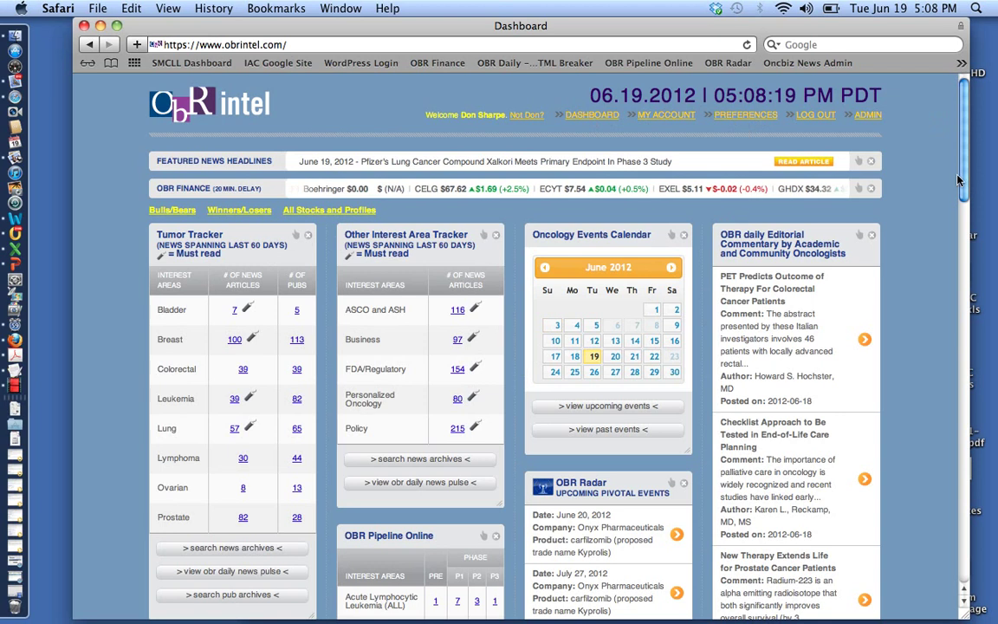
pyautogui.moveTo(961, 179); pyautogui.dragTo(688, 111)
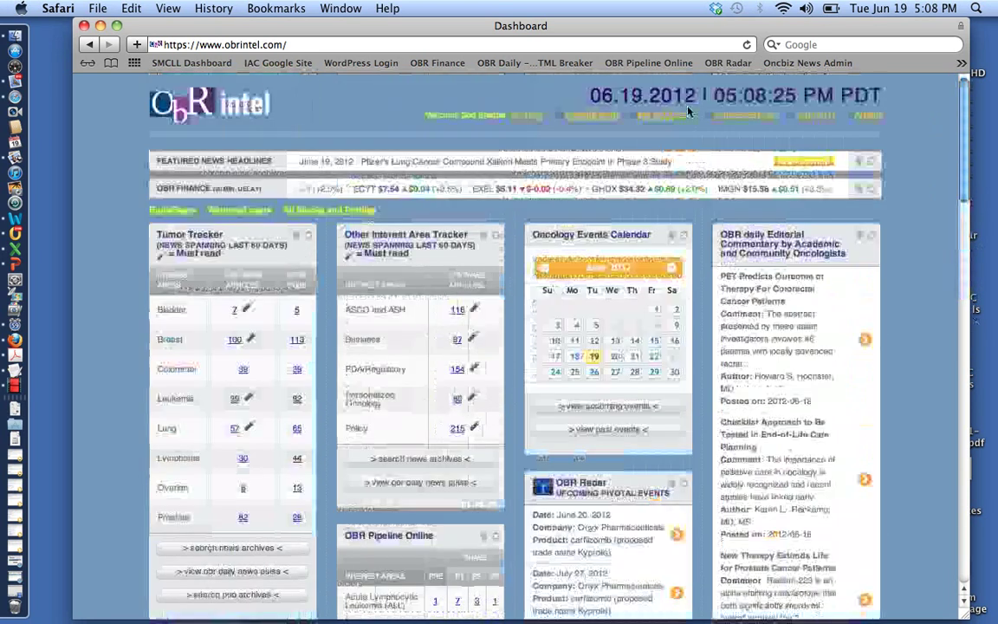
pyautogui.click(739, 116)
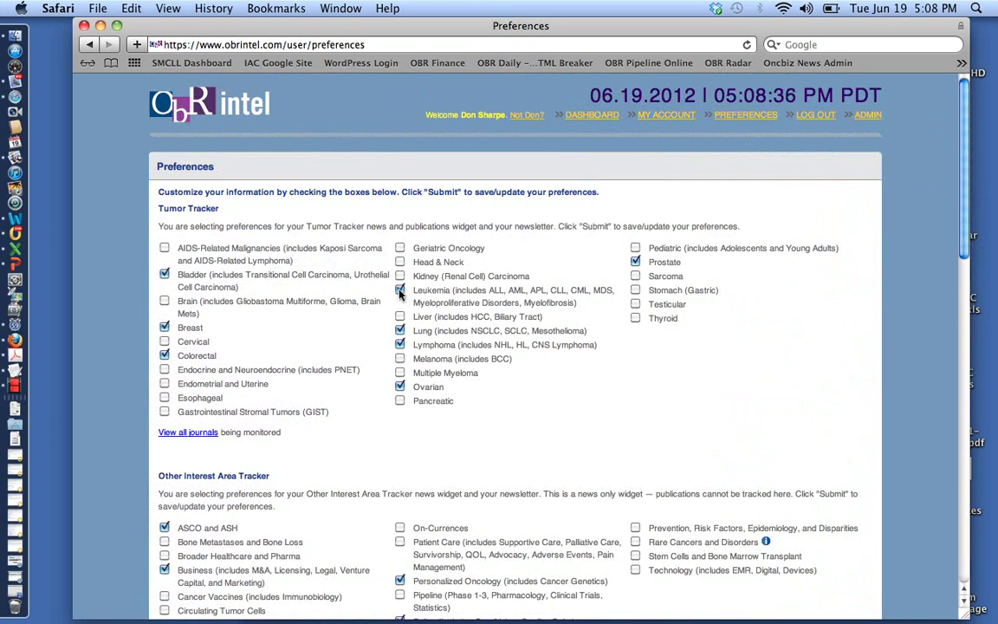
# Step: Add Novartis AG to the companies followed in the Company Tracker preferences
pyautogui.click(399, 330)
pyautogui.moveTo(965, 141); pyautogui.dragTo(965, 250)
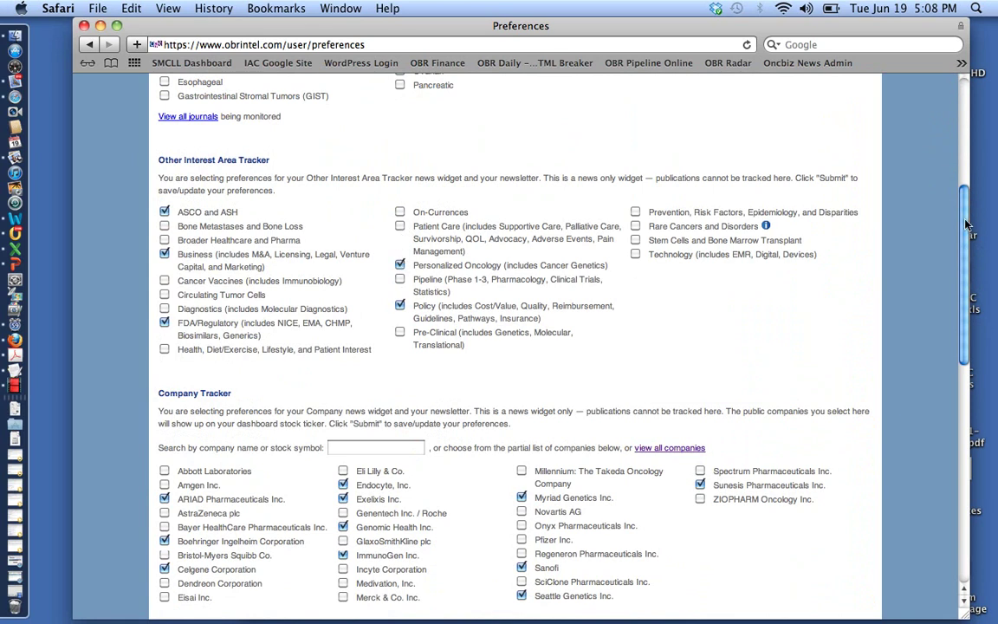
pyautogui.moveTo(966, 224); pyautogui.dragTo(973, 325)
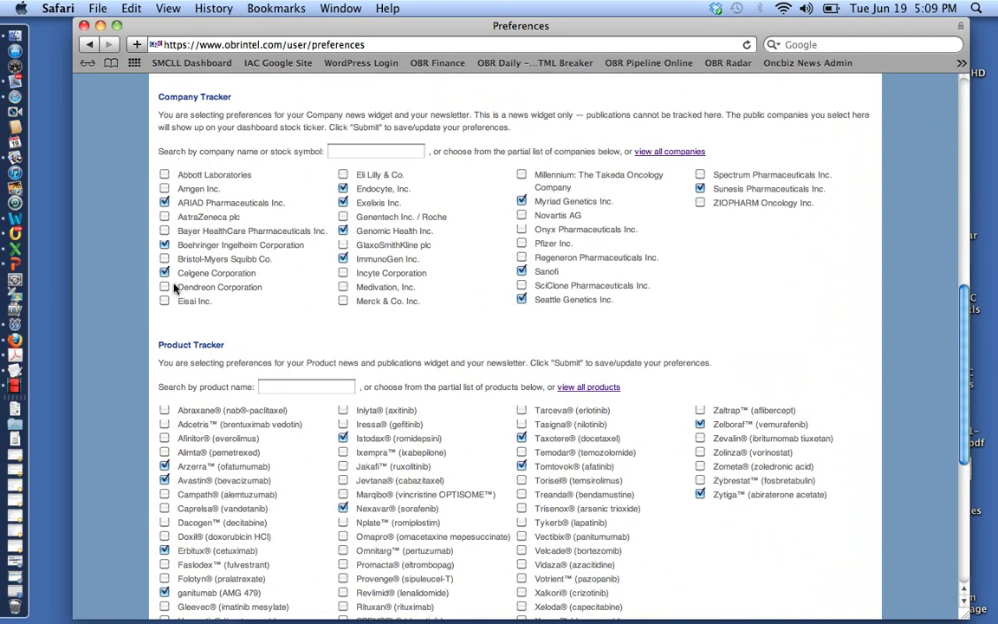
pyautogui.click(700, 189)
# Step: Search the Company Tracker for "gene", then clear the search and dismiss the suggestions
pyautogui.click(367, 151)
pyautogui.write('gene')
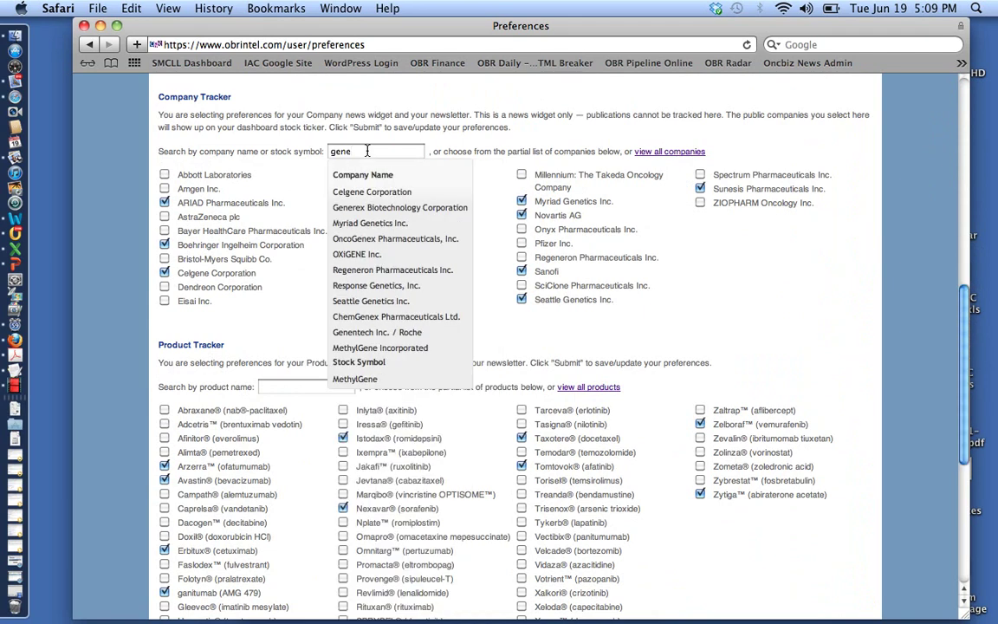
pyautogui.press('BackSpace')
pyautogui.press('BackSpace')
pyautogui.press('BackSpace')
pyautogui.press('BackSpace')
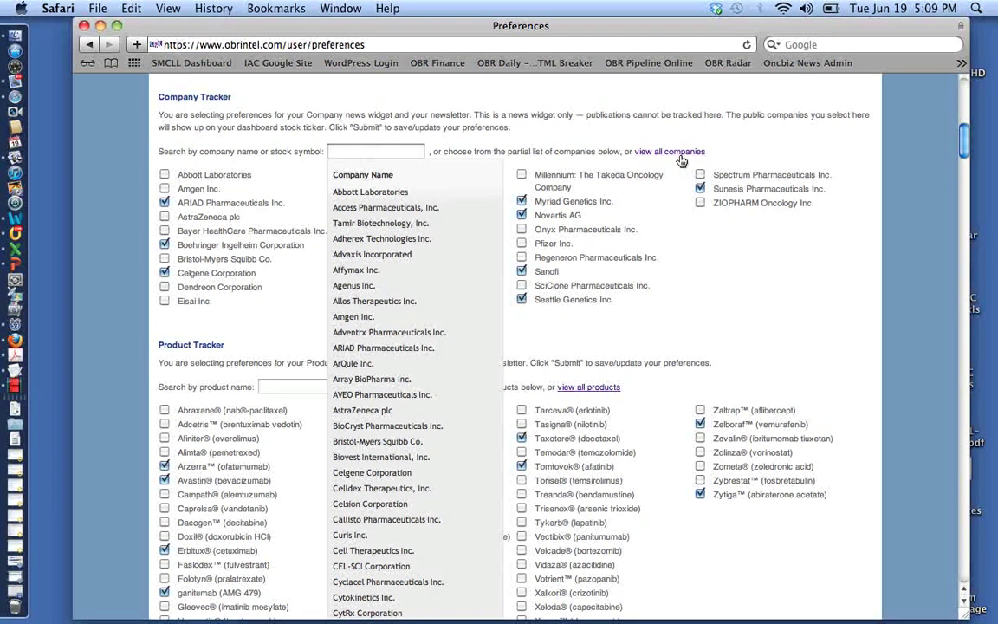
pyautogui.click(731, 159)
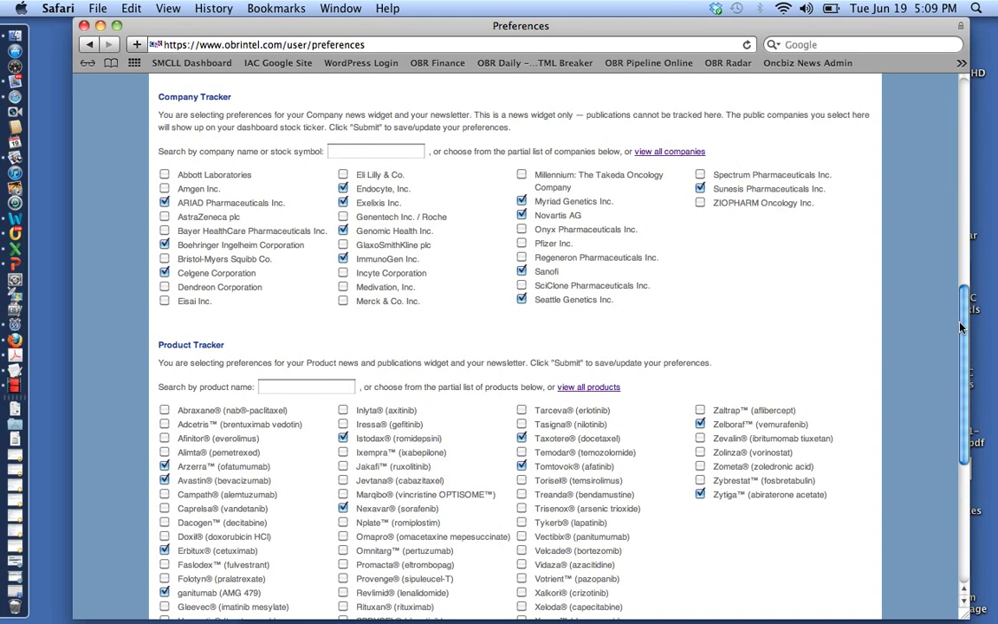
# Step: Search the Product Tracker for "he", then clear the search and dismiss the suggestions
pyautogui.moveTo(964, 327); pyautogui.dragTo(970, 375)
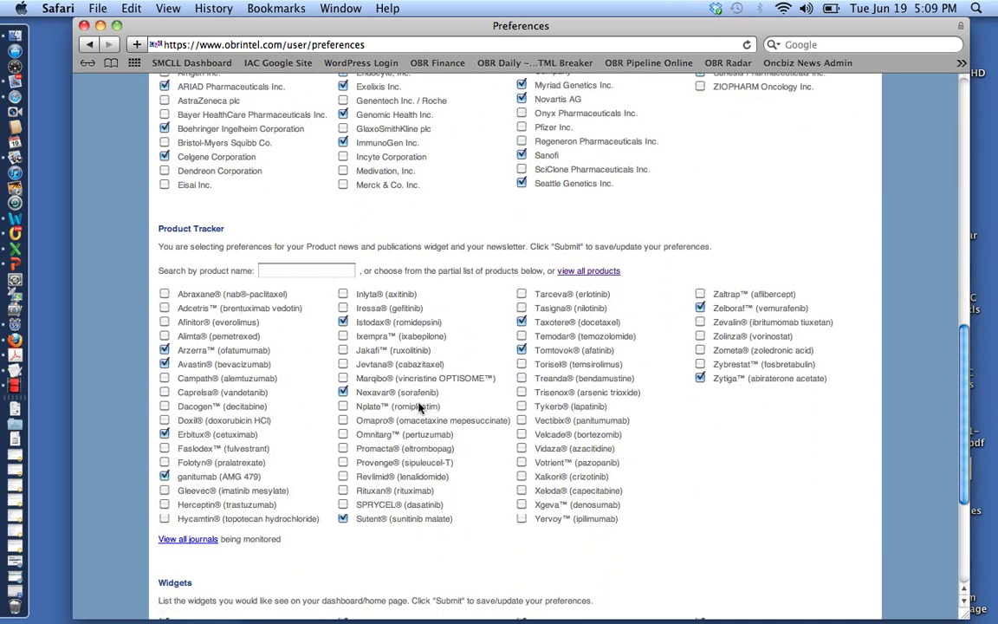
pyautogui.click(340, 271)
pyautogui.write('h')
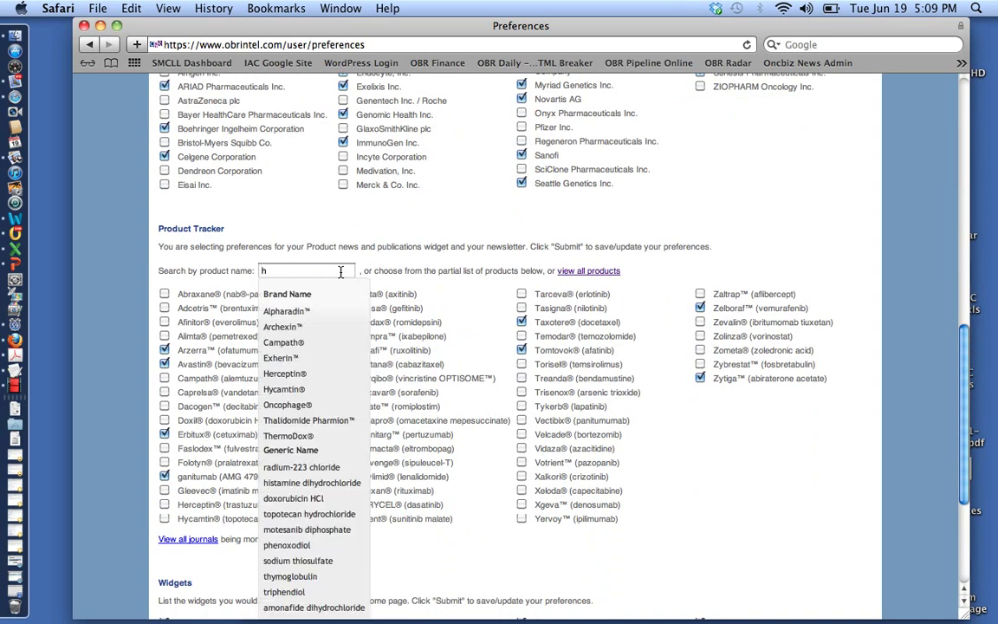
pyautogui.write('e')
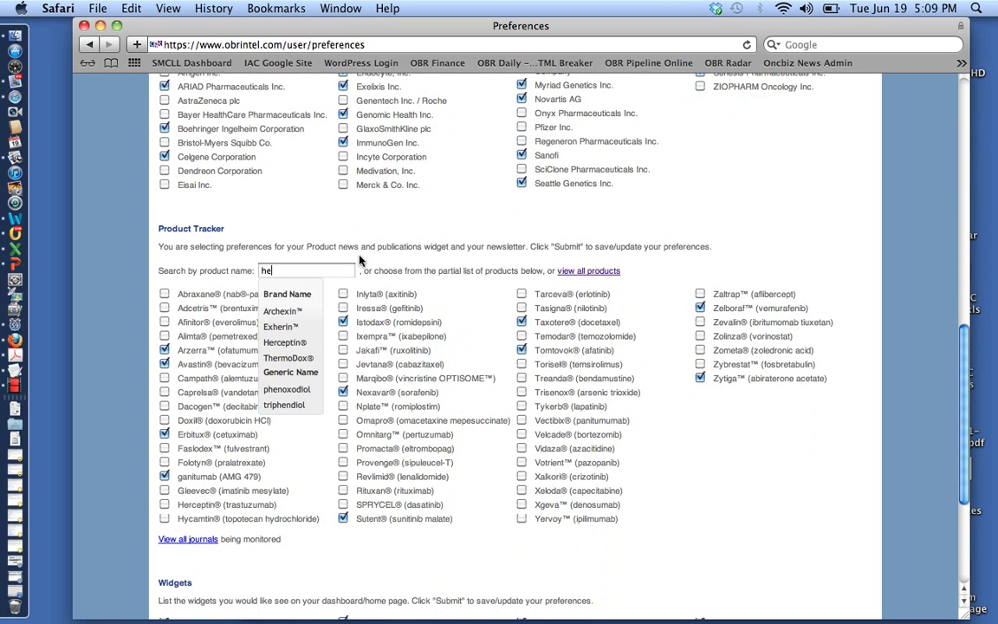
pyautogui.press('BackSpace')
pyautogui.press('BackSpace')
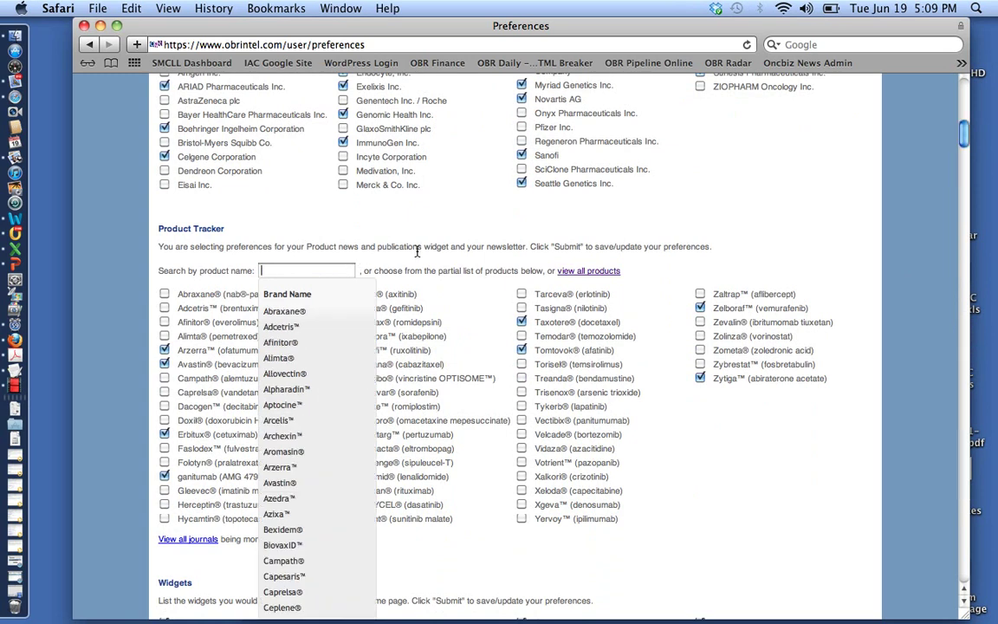
pyautogui.click(768, 275)
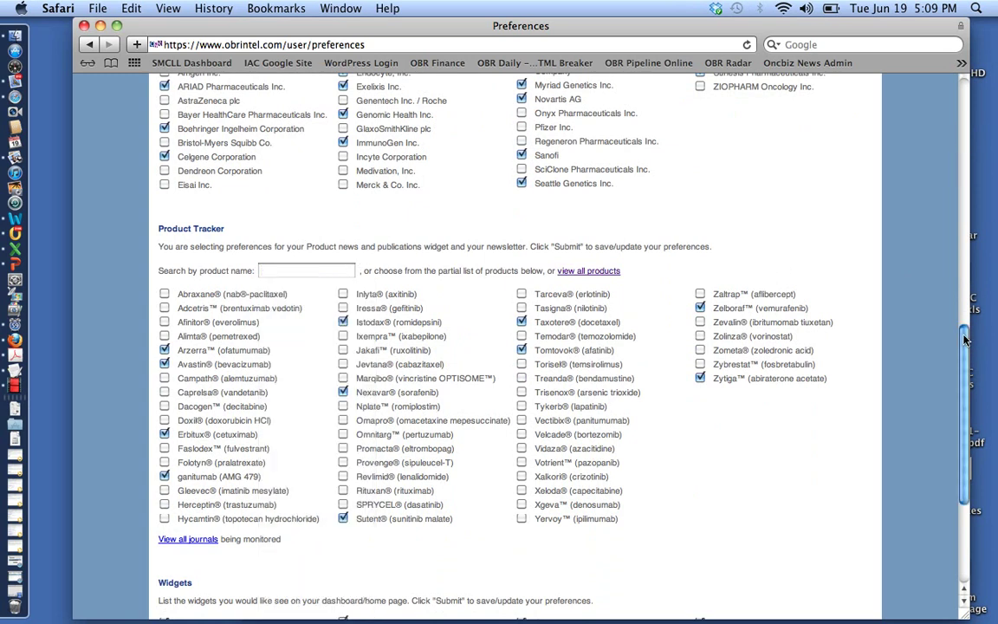
# Step: Submit the updated preferences, keeping the selected widgets and time zone
pyautogui.moveTo(966, 339); pyautogui.dragTo(994, 441)
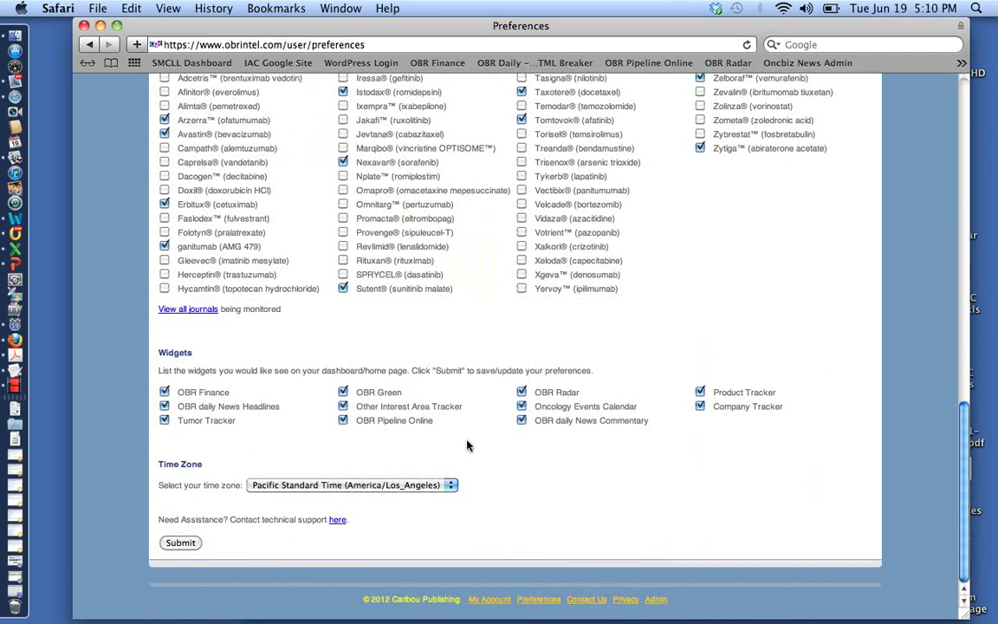
pyautogui.click(181, 542)
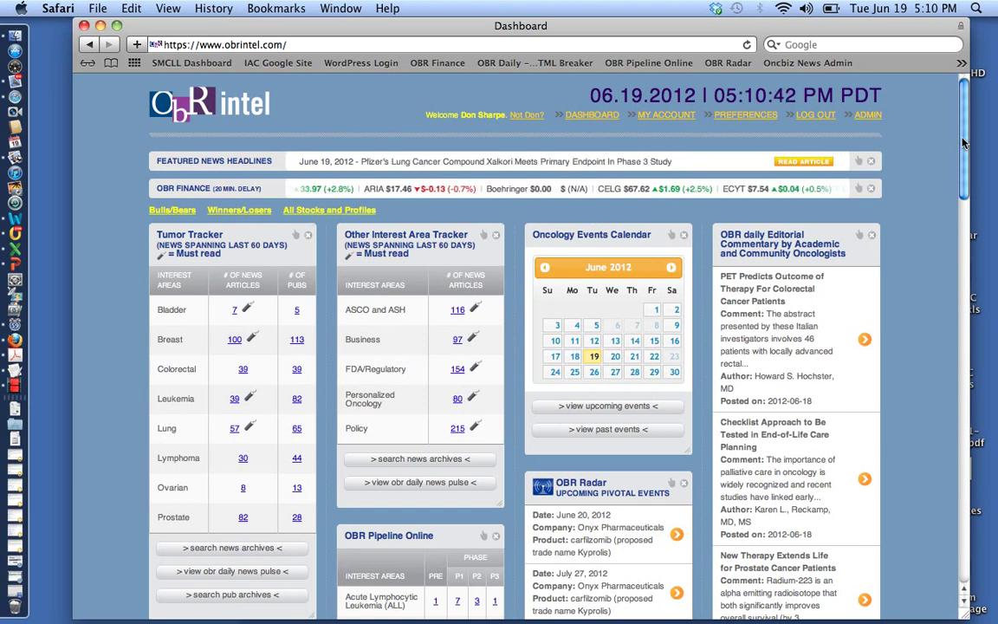
# Step: Look over the dashboard widgets, from the Tumor Tracker and events calendar to OBR Pipeline Online and the Product Tracker
pyautogui.scroll(-3, 424, 139)
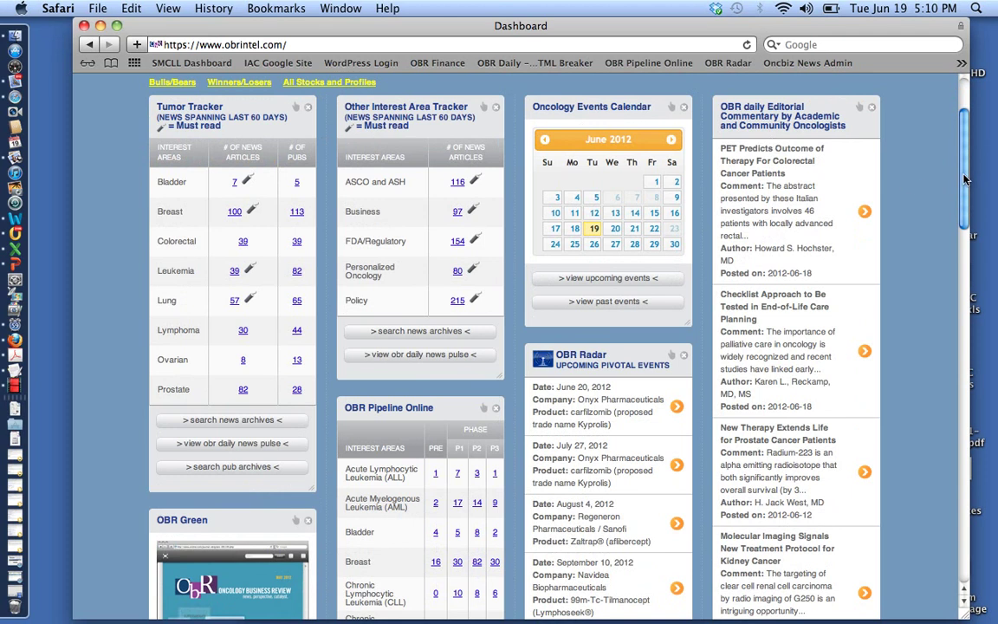
pyautogui.scroll(-1, 967, 180)
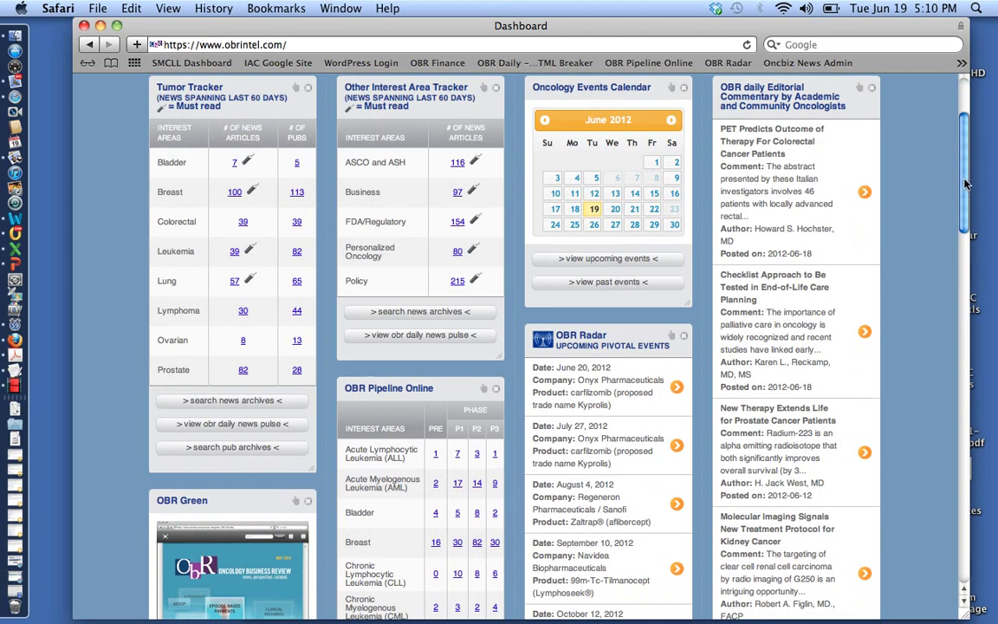
pyautogui.moveTo(979, 350); pyautogui.dragTo(975, 266)
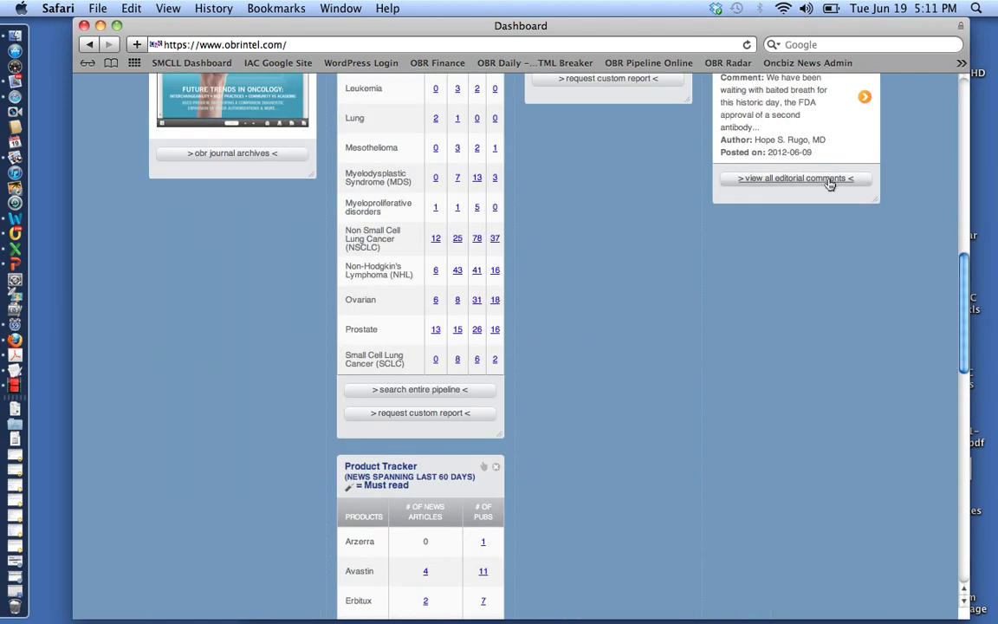
pyautogui.moveTo(964, 311); pyautogui.dragTo(992, 227)
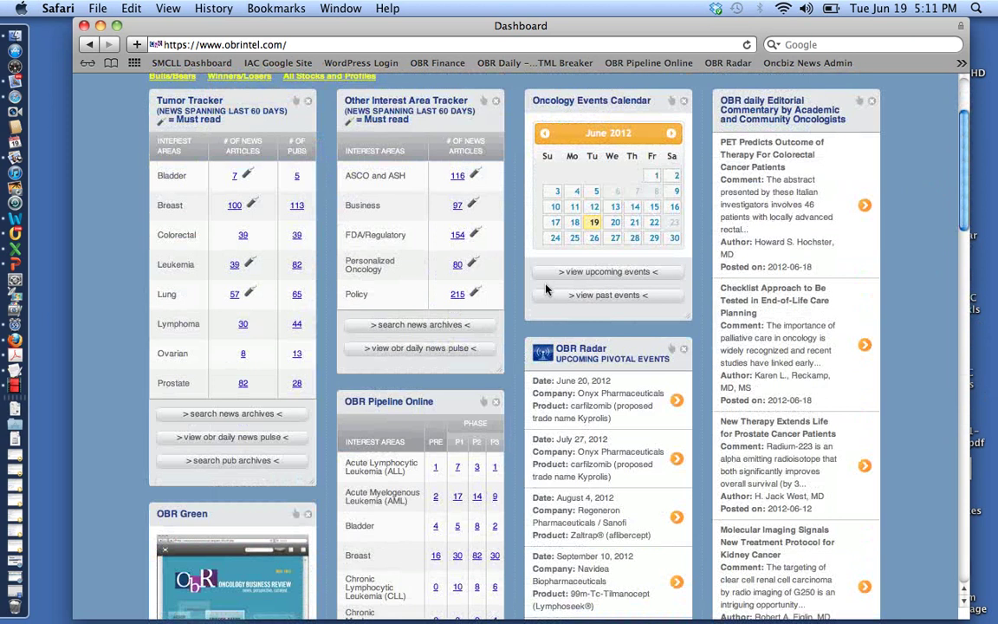
pyautogui.moveTo(993, 227); pyautogui.dragTo(968, 247)
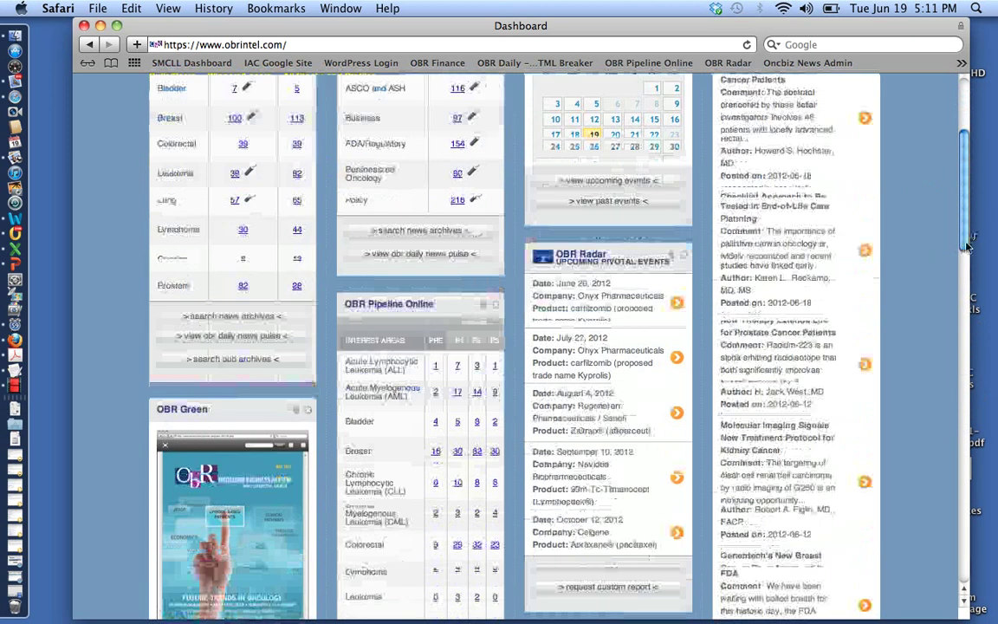
pyautogui.scroll(-4, 550, 126)
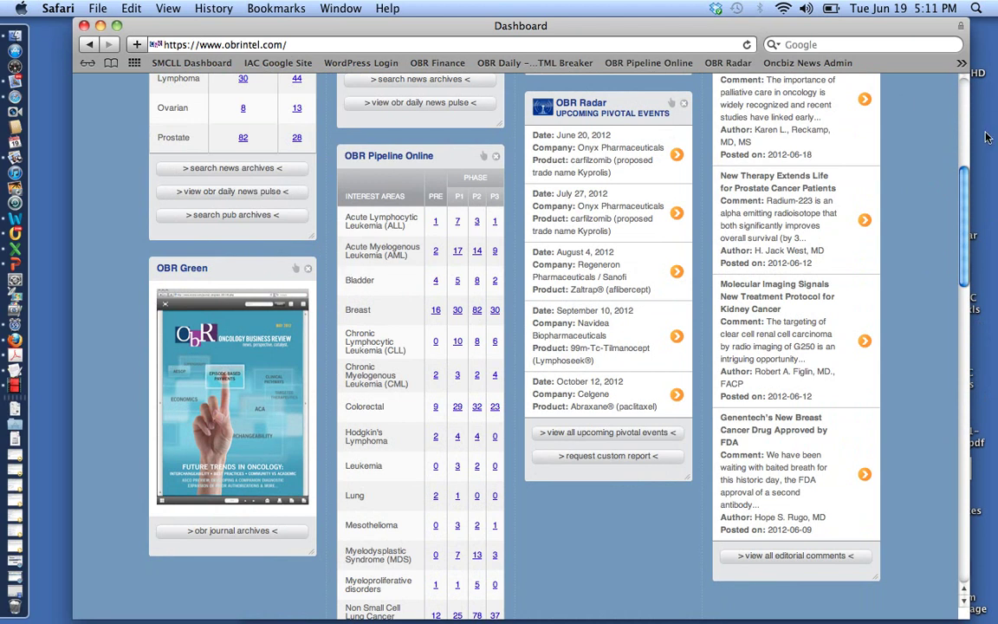
pyautogui.moveTo(963, 208); pyautogui.dragTo(873, 313)
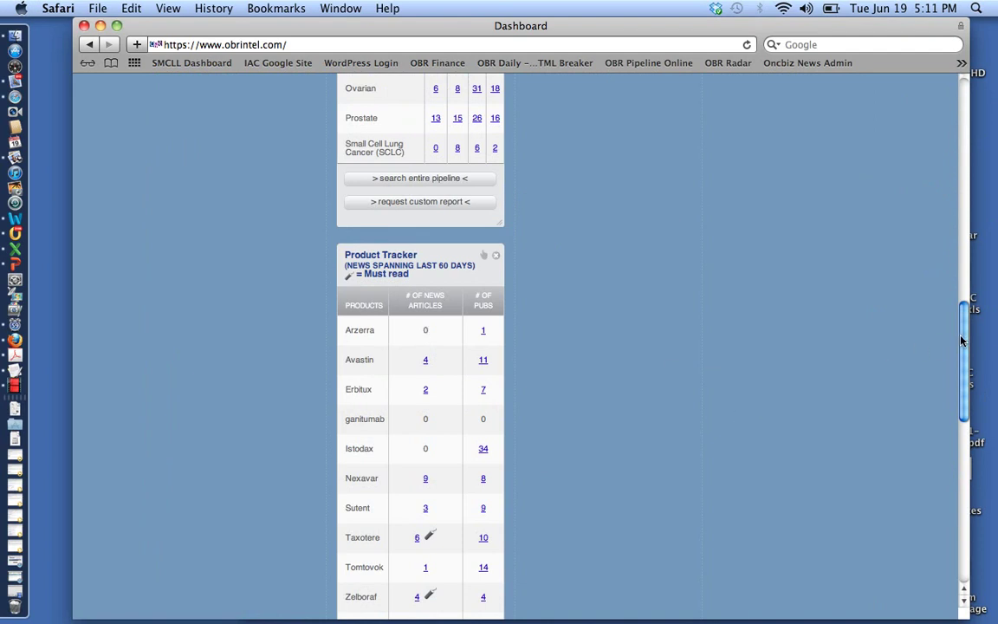
pyautogui.moveTo(964, 339); pyautogui.dragTo(953, 149)
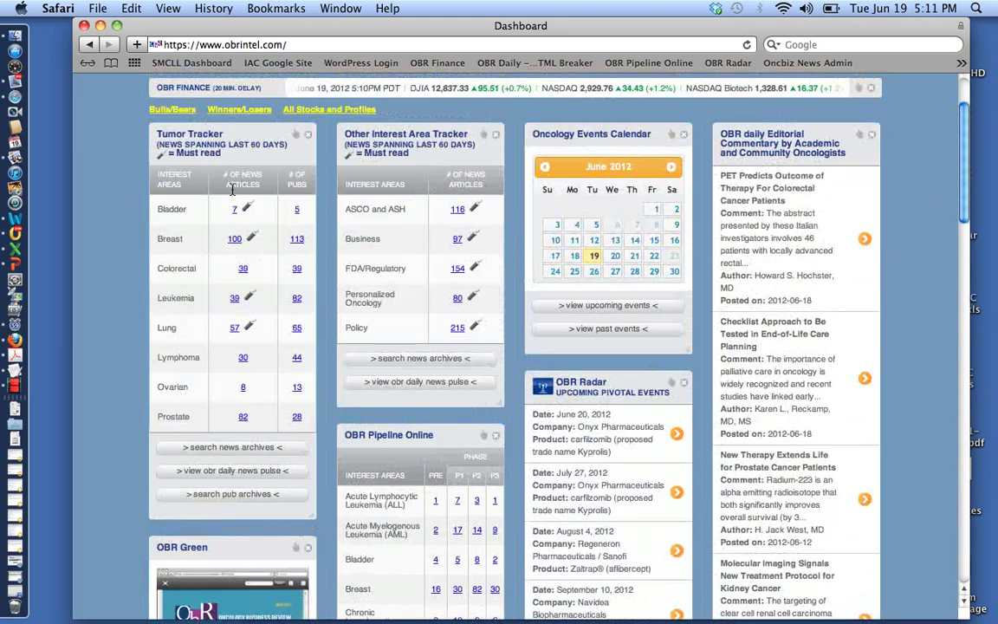
# Step: View the bladder cancer publications from the Tumor Tracker and close the abstracts list
pyautogui.click(296, 212)
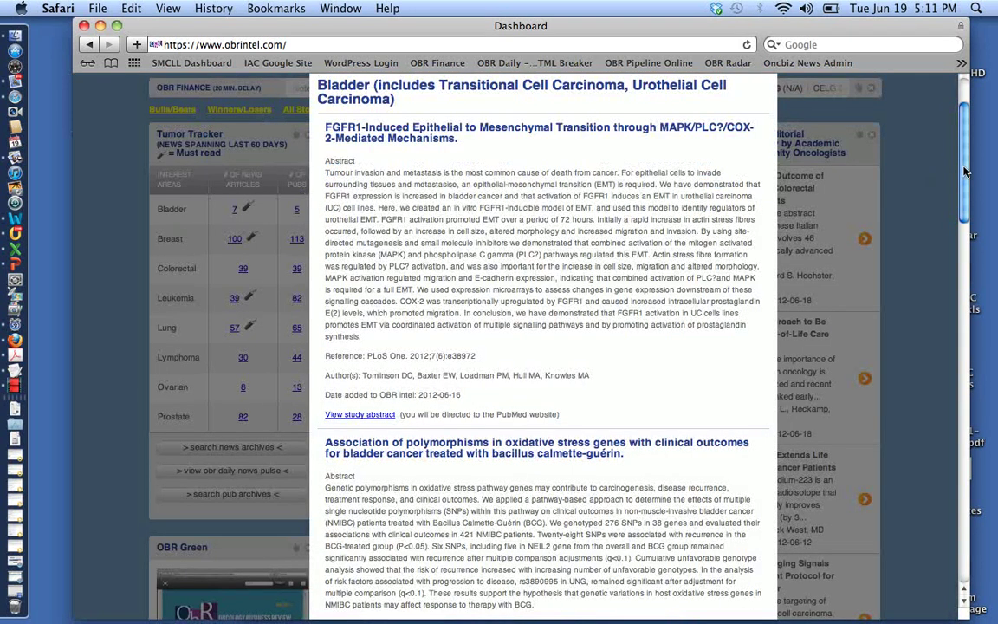
pyautogui.moveTo(967, 170); pyautogui.dragTo(966, 139)
pyautogui.click(765, 157)
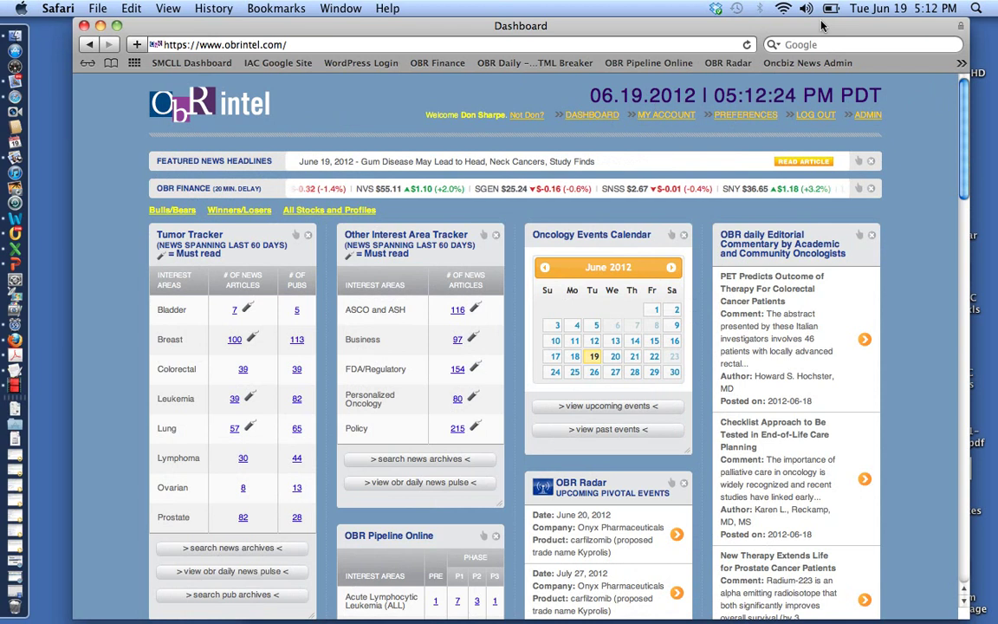
# Step: Minimize the dashboard window and bring the "Today's Customized Oncology News Headlines" message to the front in Outlook
pyautogui.moveTo(821, 25); pyautogui.dragTo(849, 225)
pyautogui.click(798, 41)
pyautogui.moveTo(798, 41); pyautogui.dragTo(781, 41)
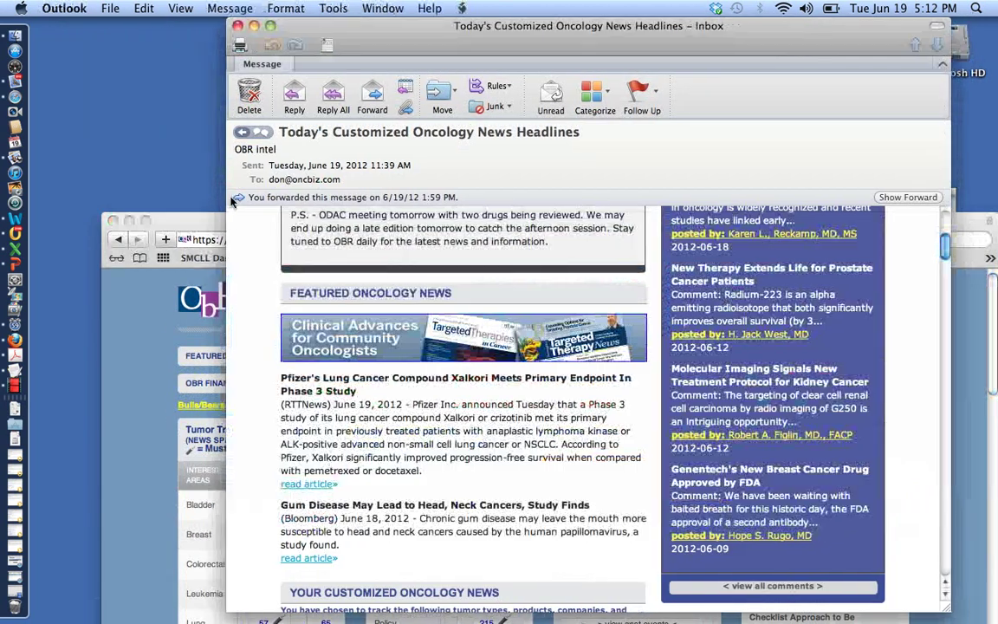
pyautogui.click(205, 219)
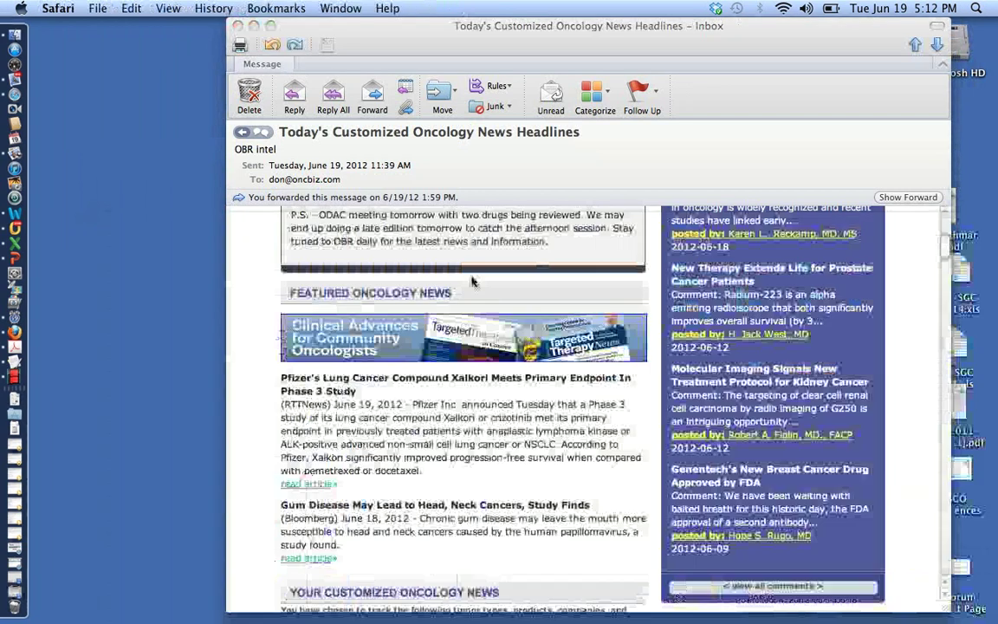
pyautogui.click(430, 29)
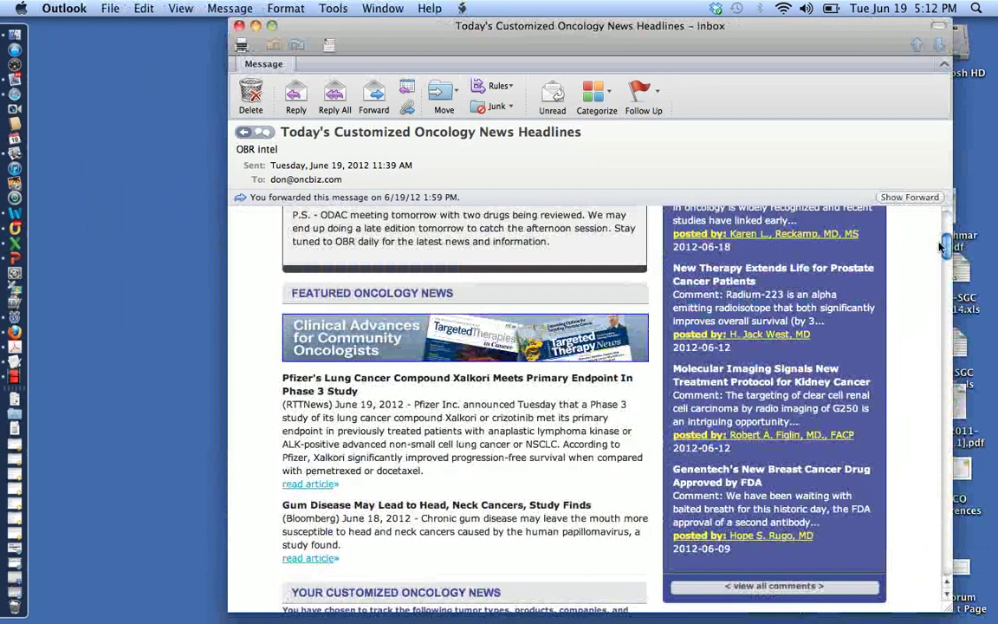
# Step: Read through the customized headlines e-mail, from the editor's note to the publication report, and return to its beginning
pyautogui.scroll(5, 951, 210)
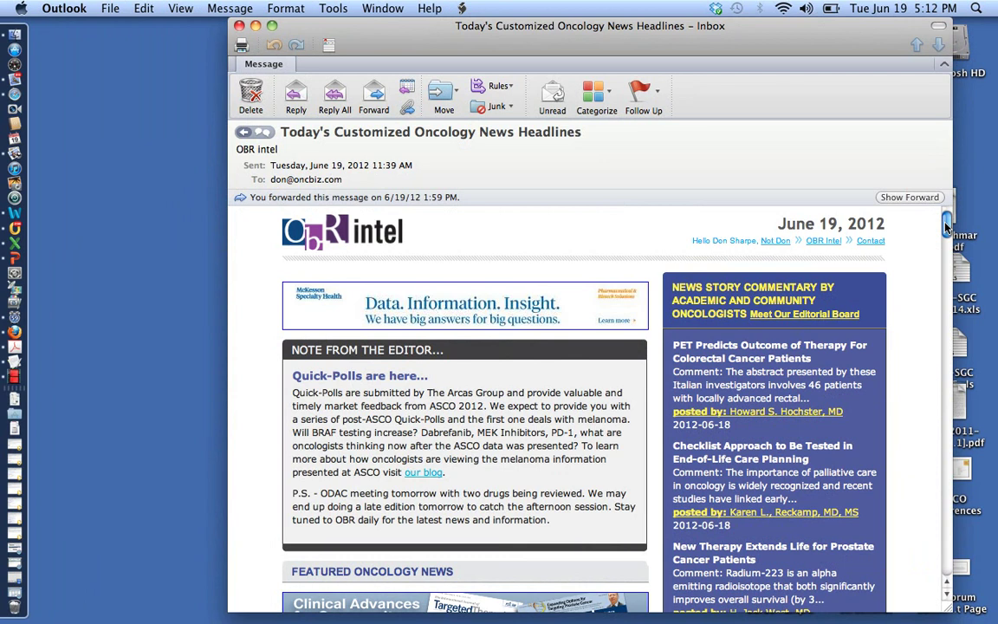
pyautogui.moveTo(946, 227); pyautogui.dragTo(952, 277)
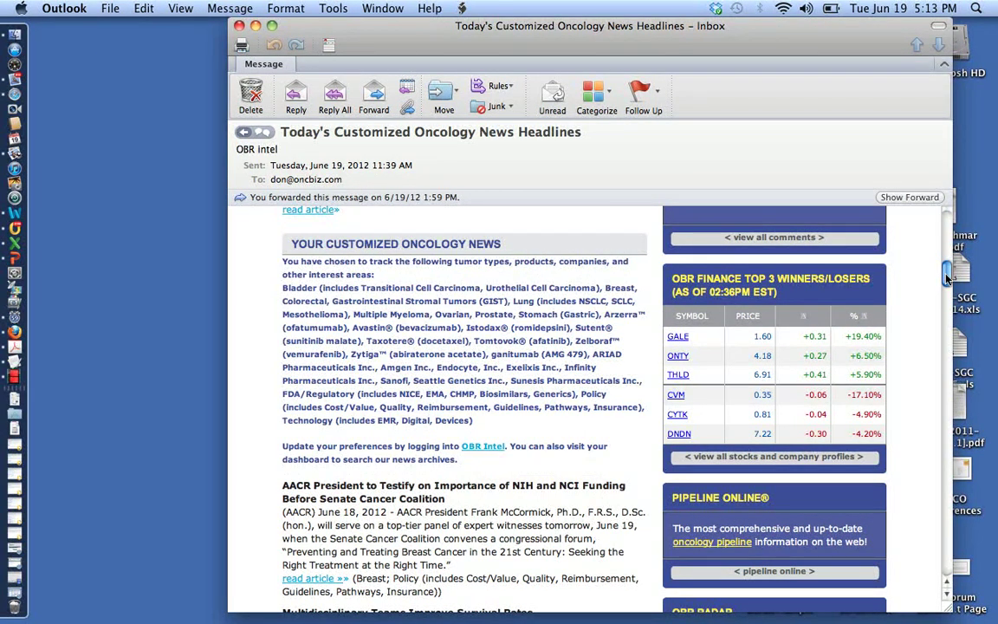
pyautogui.moveTo(942, 277); pyautogui.dragTo(921, 307)
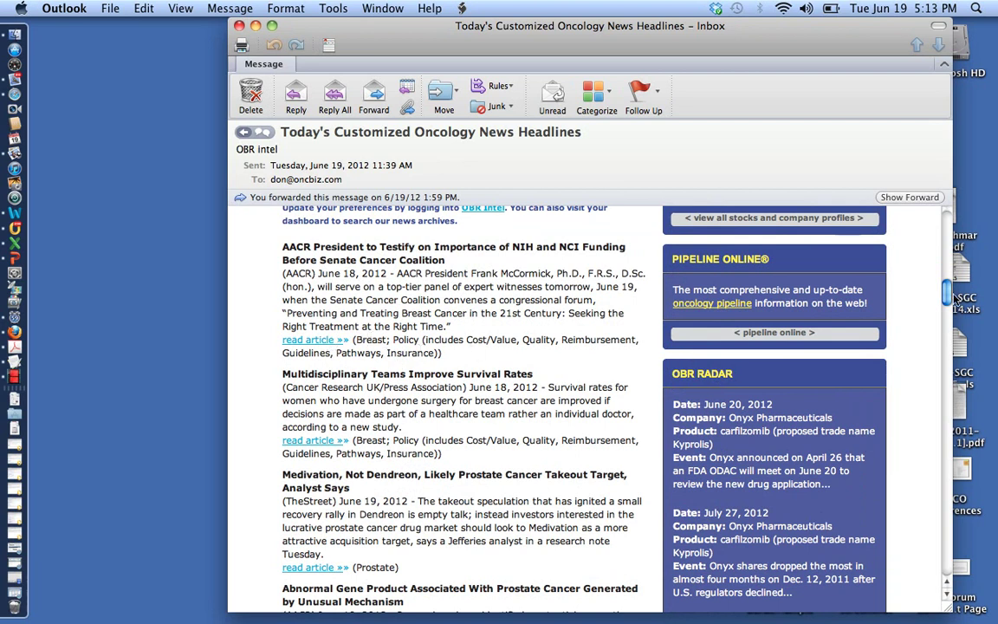
pyautogui.moveTo(953, 299); pyautogui.dragTo(953, 355)
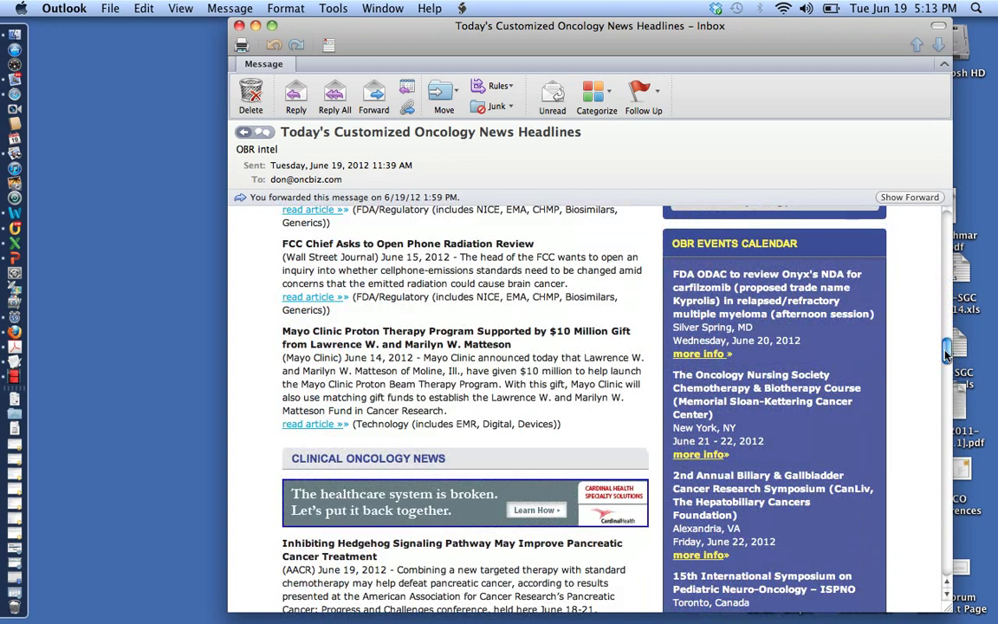
pyautogui.moveTo(948, 356); pyautogui.dragTo(966, 448)
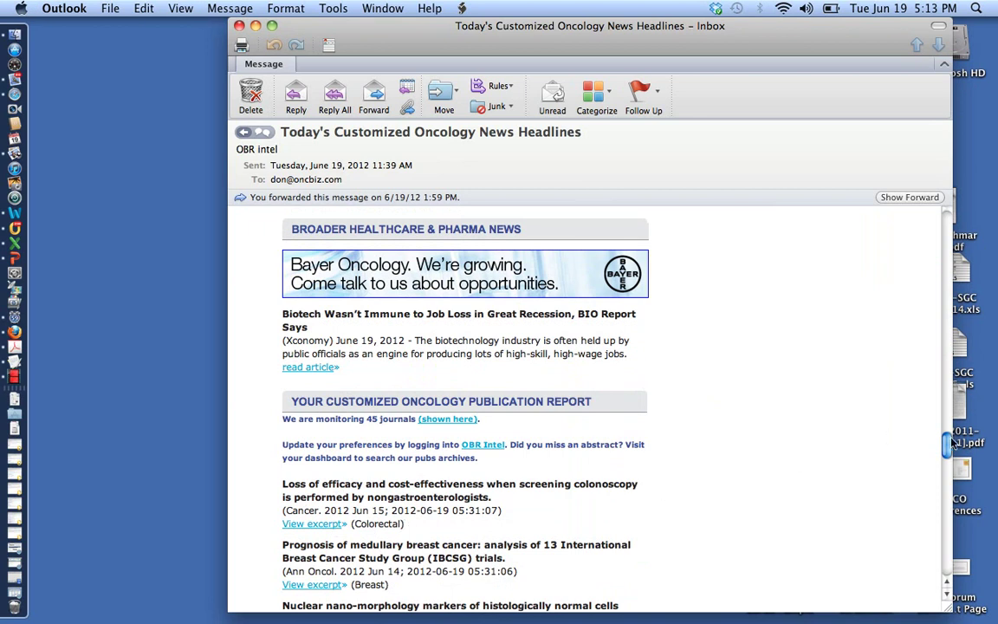
pyautogui.moveTo(947, 442); pyautogui.dragTo(959, 541)
pyautogui.moveTo(960, 541); pyautogui.dragTo(959, 552)
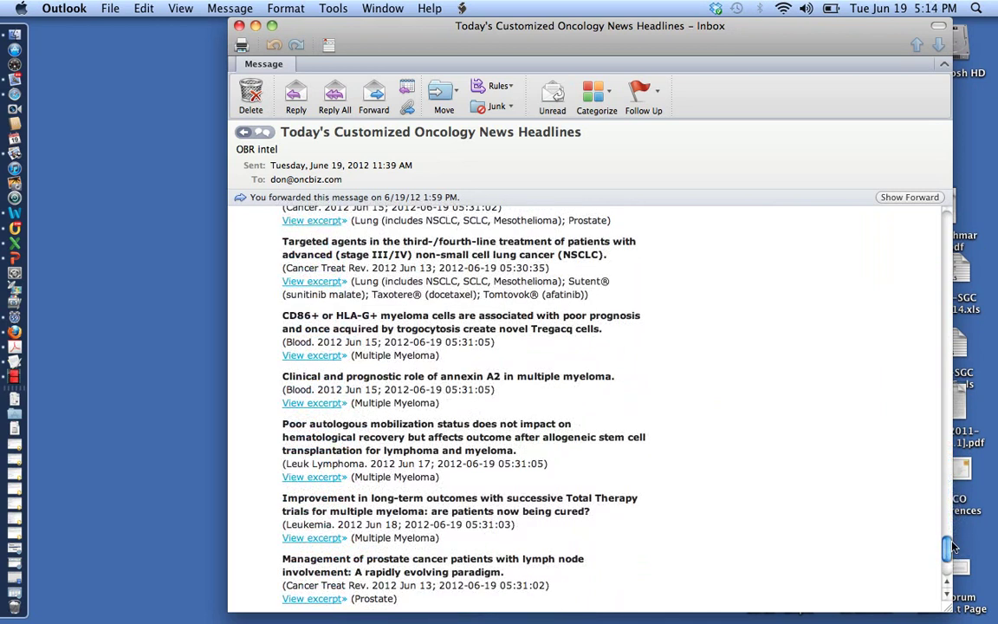
pyautogui.moveTo(950, 549); pyautogui.dragTo(959, 227)
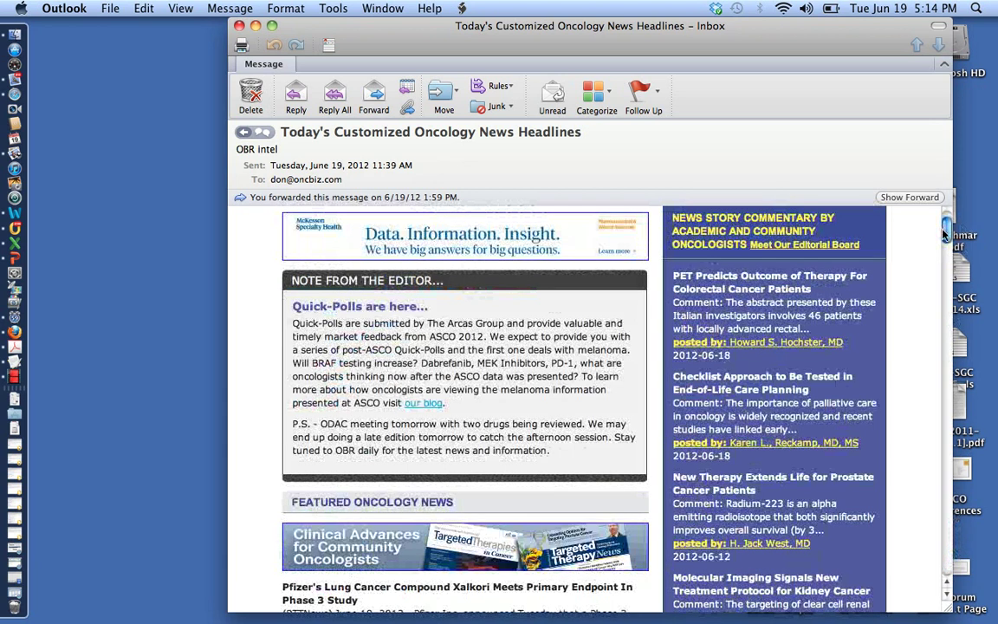
pyautogui.moveTo(946, 236); pyautogui.dragTo(949, 202)
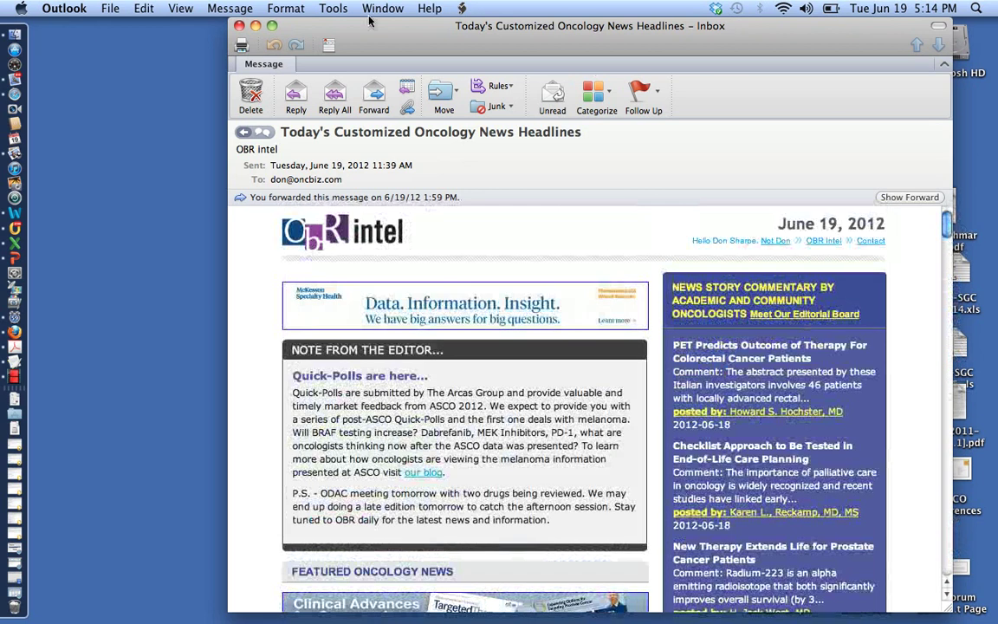